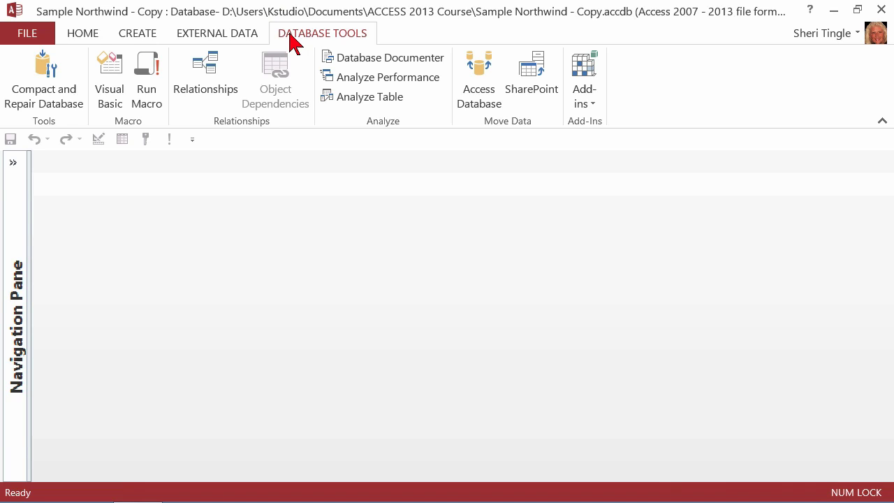
Right-click the Database Tools ribbon tab to bring up the ribbon shortcut menu
right_click(293, 43)
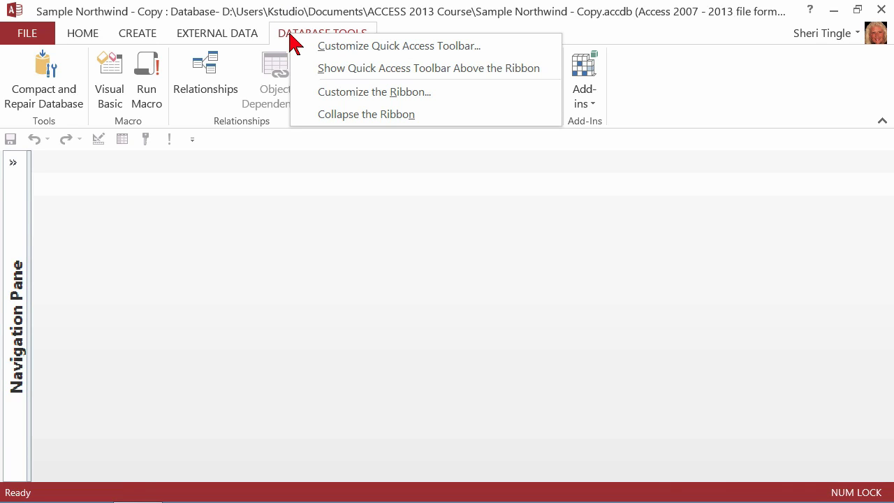
Open Customize the Ribbon in Access Options and collapse Database Tools in the Main Tabs tree
left_click(395, 99)
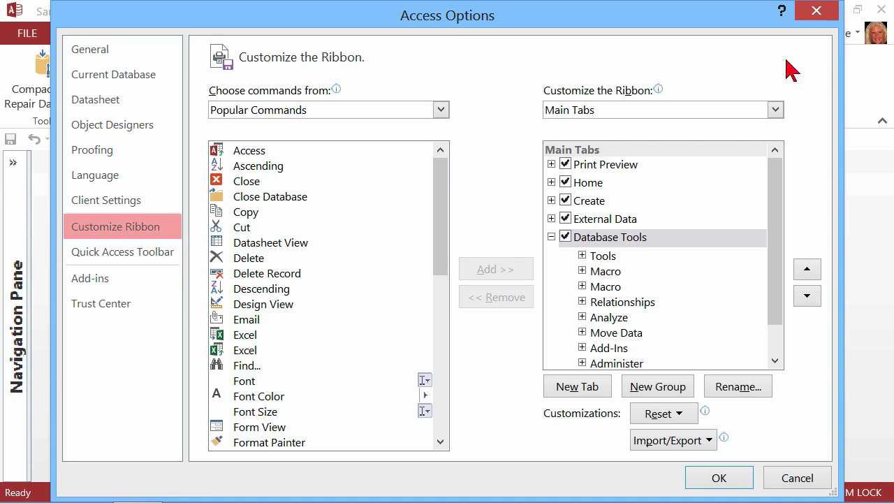
left_click(551, 237)
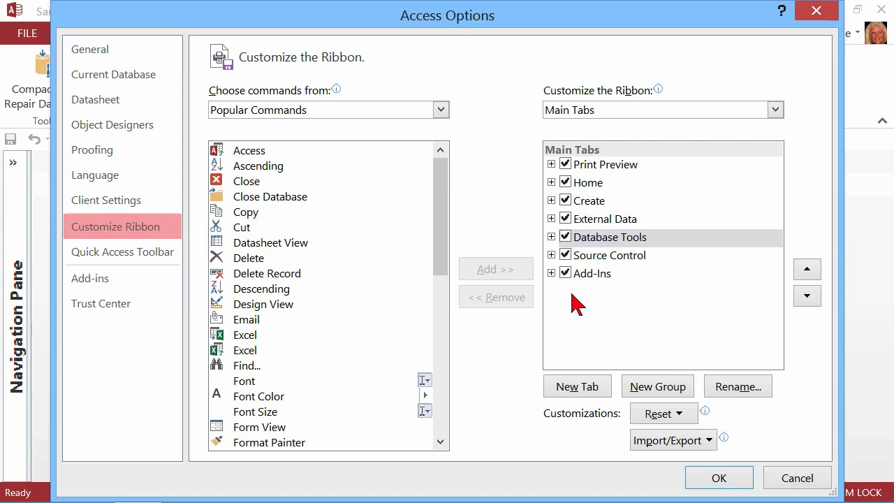
Add a custom tab after Database Tools named with the owner's name plus 'Views', then select its New Group
left_click(585, 392)
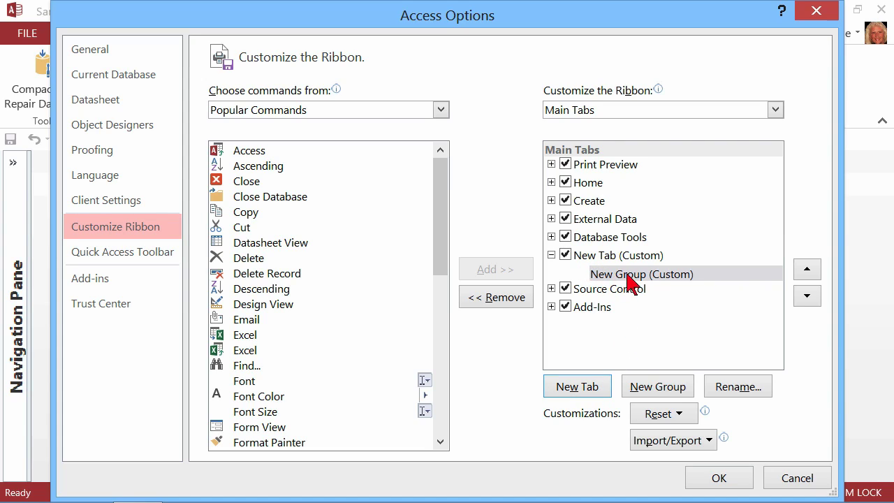
left_click(596, 258)
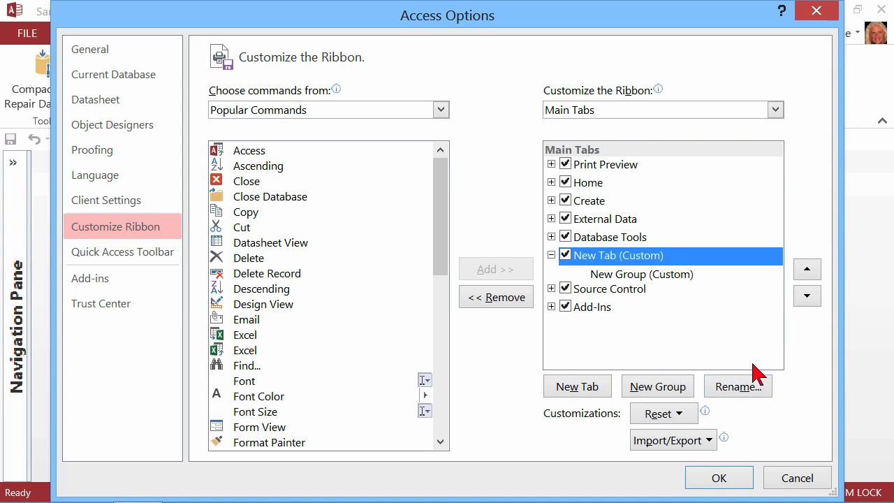
left_click(738, 386)
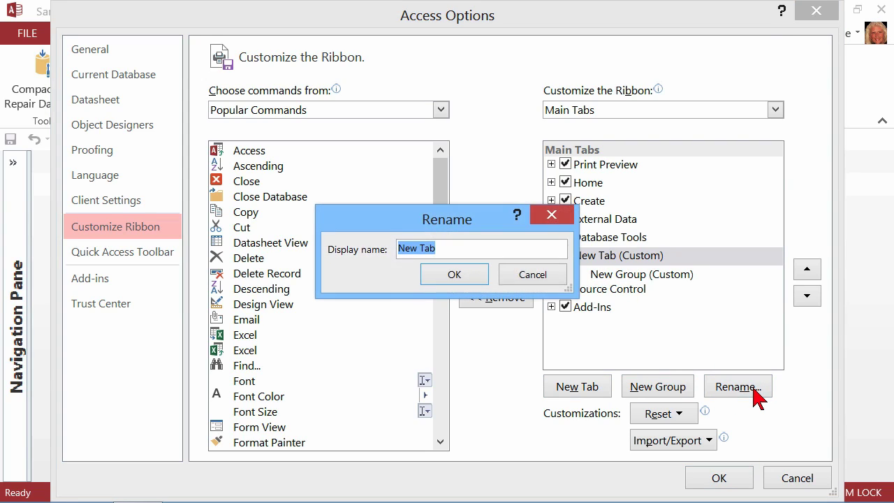
type("V")
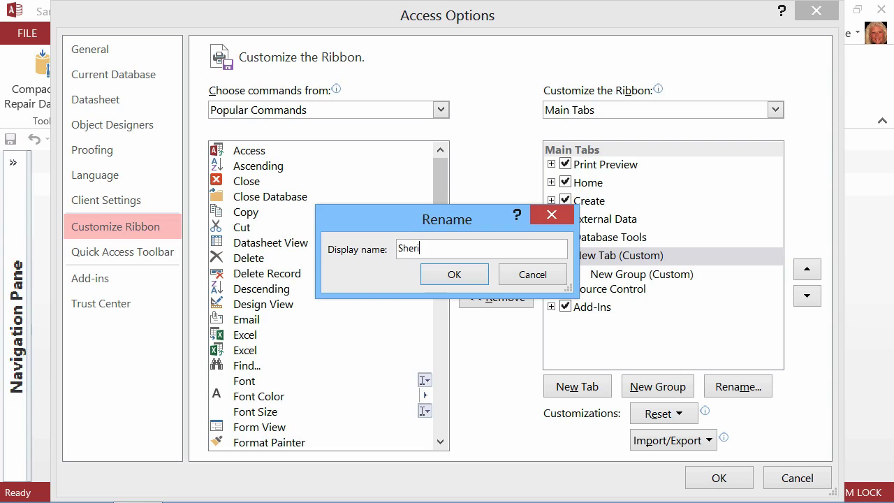
key("Return")
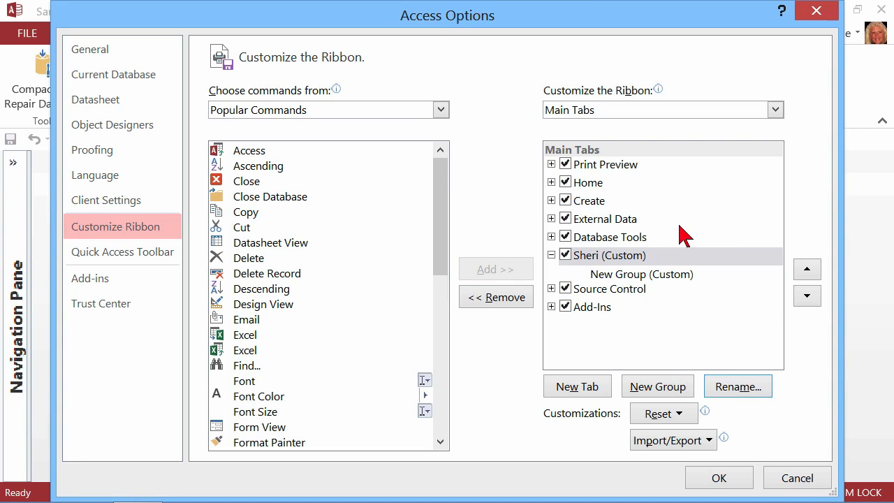
left_click(600, 257)
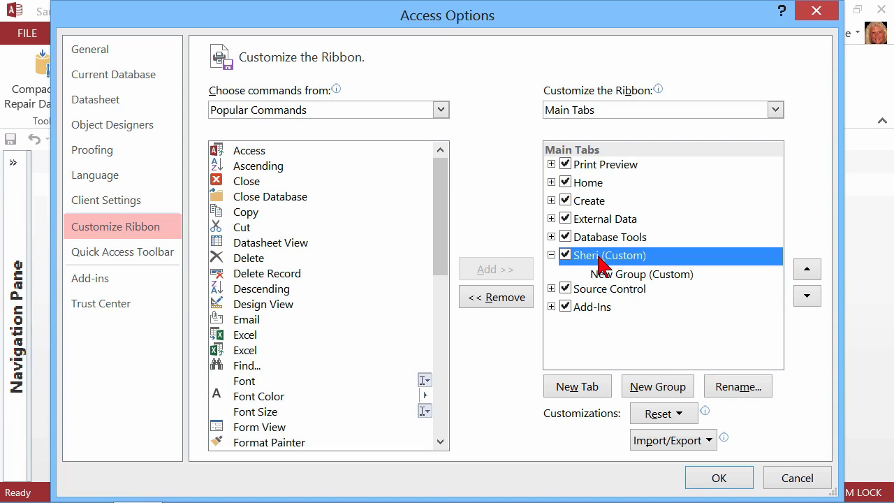
left_click(740, 386)
left_click(440, 254)
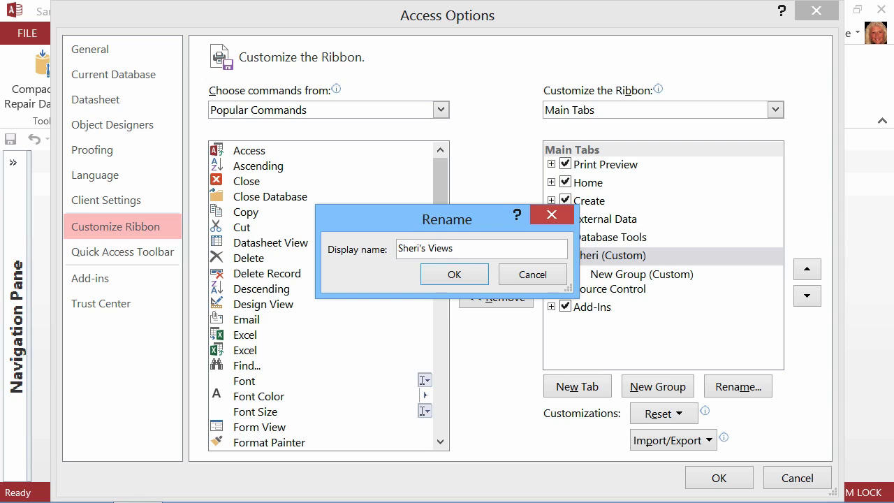
left_click(474, 280)
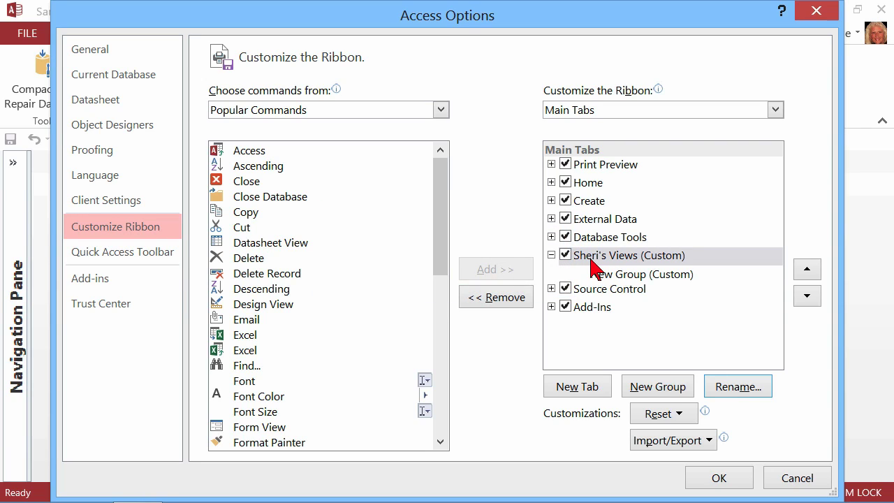
left_click(638, 275)
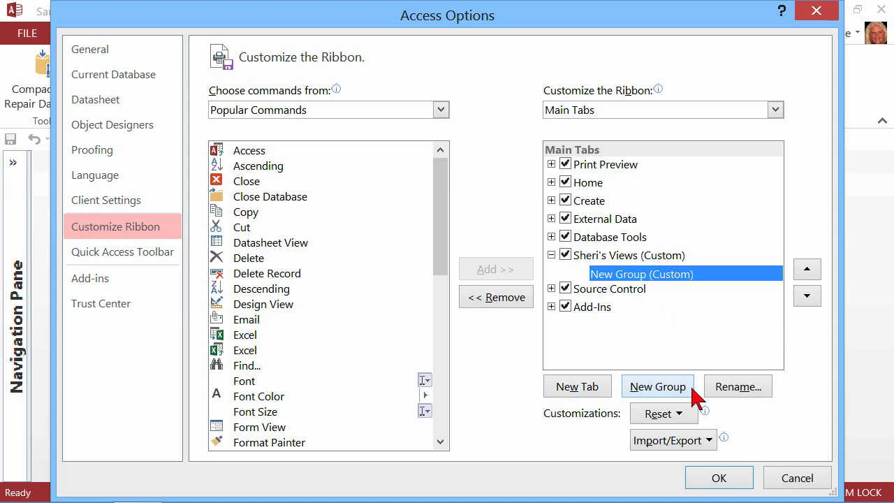
Rename New Group (Custom) to 'All Views' and keep it selected
left_click(737, 387)
type("All Views")
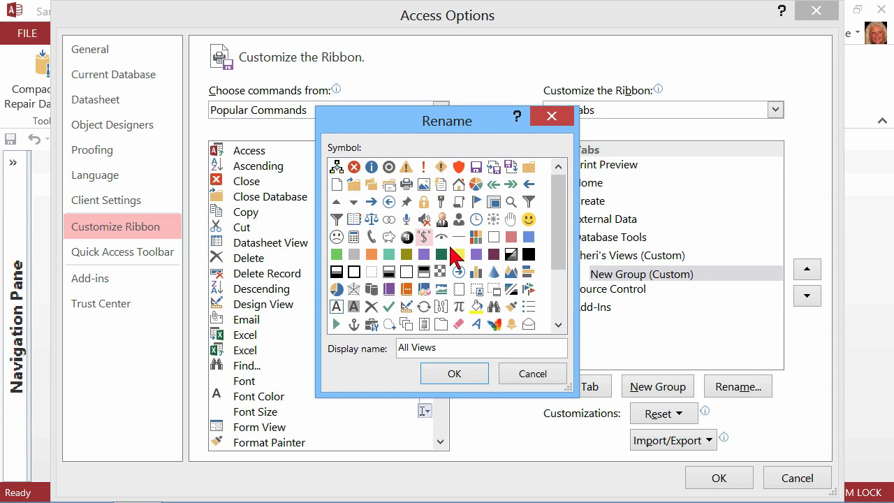
left_click(469, 378)
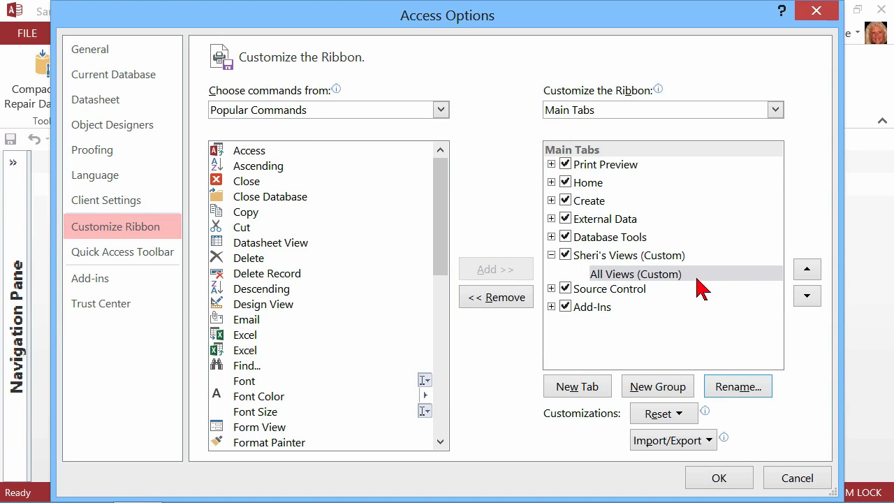
left_click(640, 273)
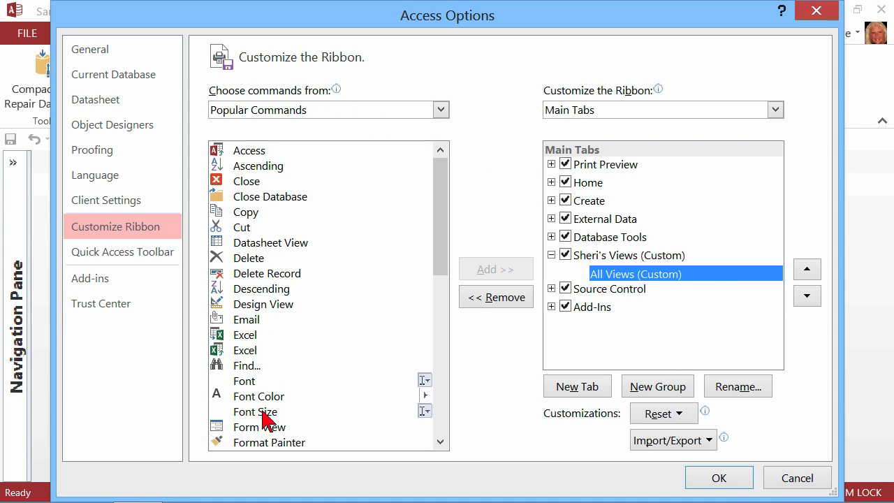
Choose commands from Main Tabs and expand Home > Views > Mode to list the view commands
left_click(441, 110)
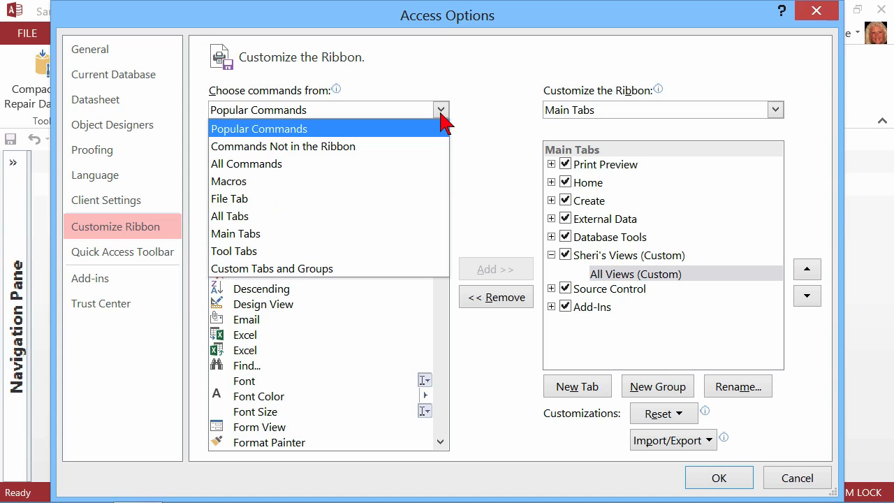
left_click(260, 222)
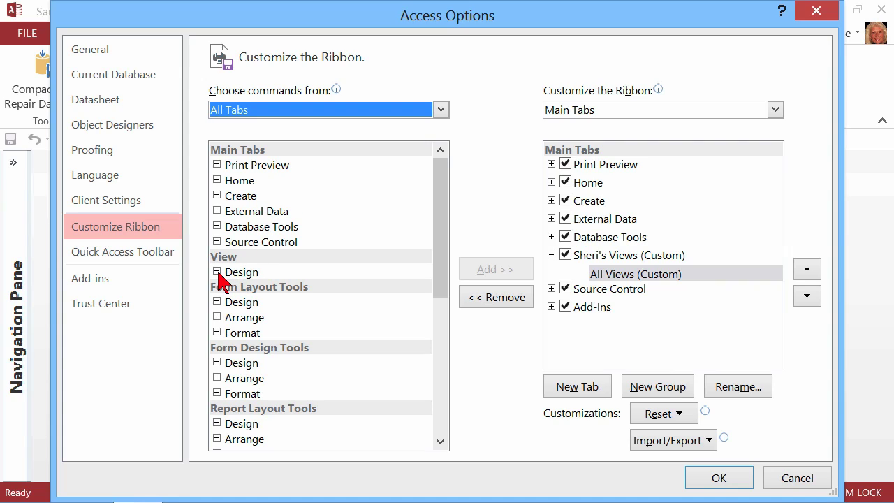
left_click(440, 112)
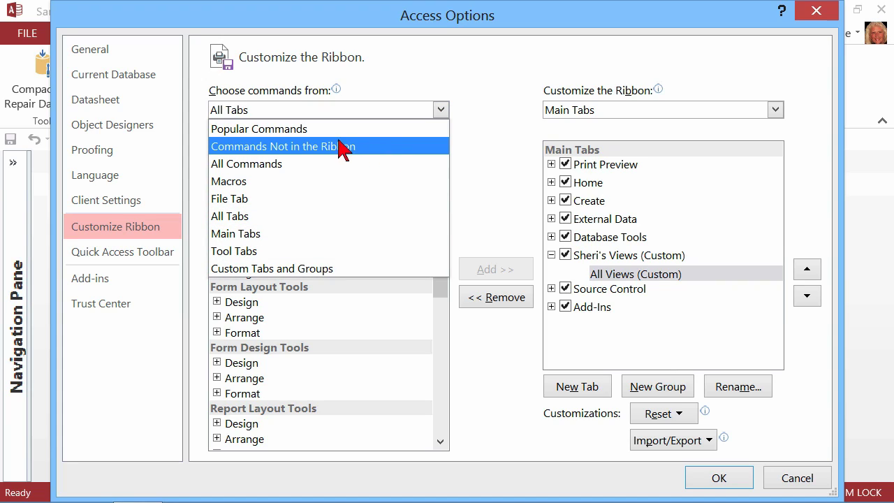
left_click(300, 236)
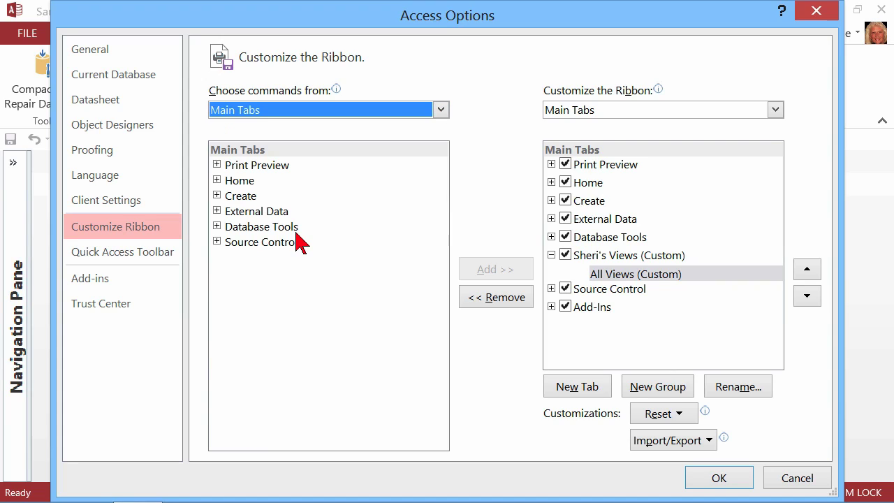
left_click(216, 180)
left_click(231, 196)
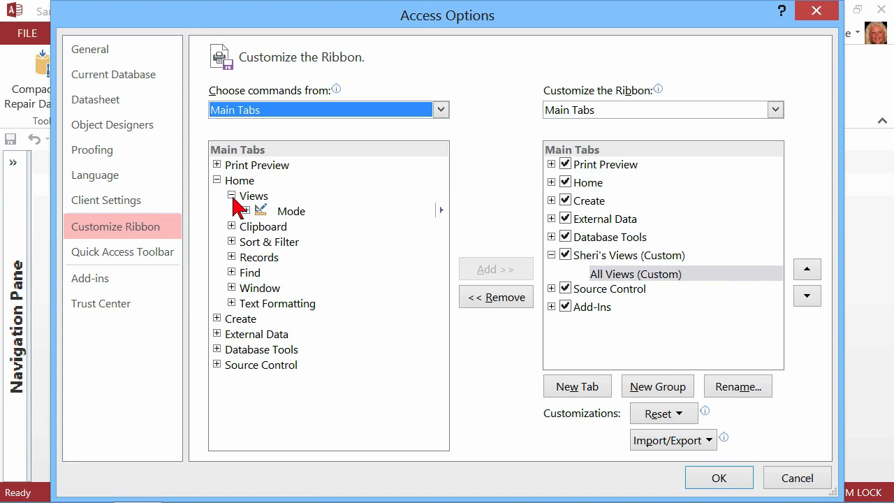
left_click(246, 211)
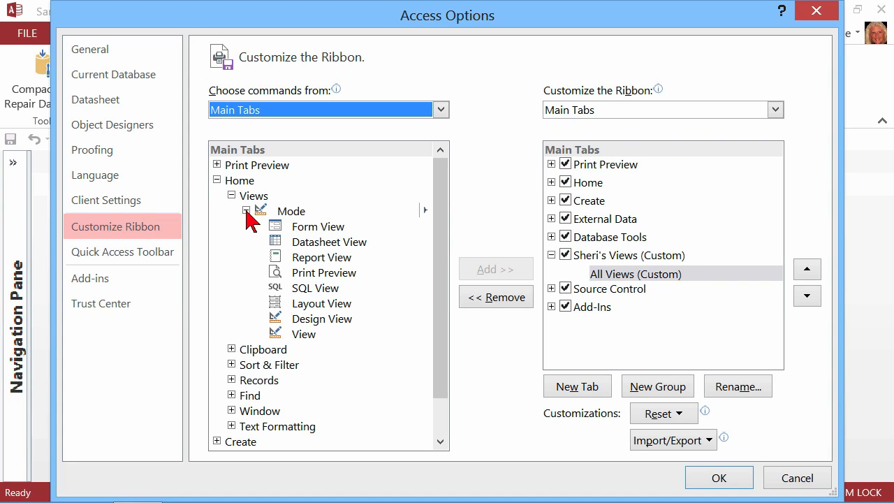
Add Form View, Datasheet View, Report View and Print Preview to the All Views group
left_click(322, 231)
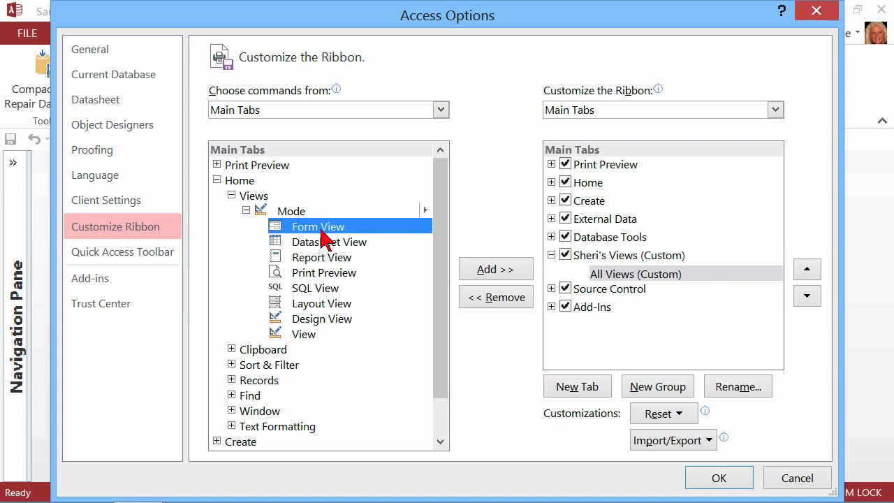
left_click(495, 278)
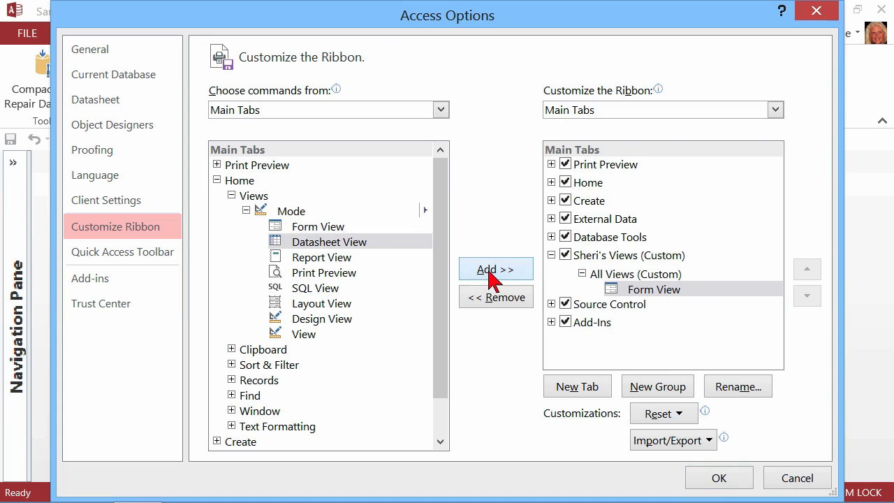
left_click(334, 248)
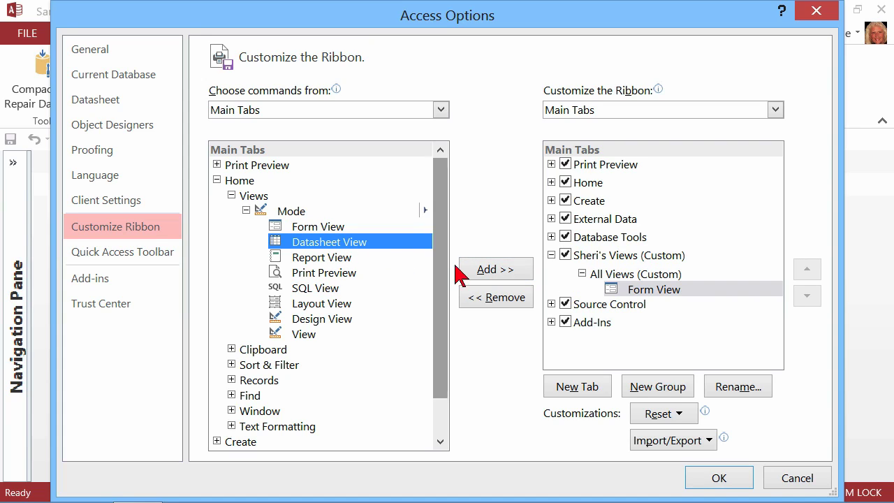
left_click(477, 270)
left_click(367, 257)
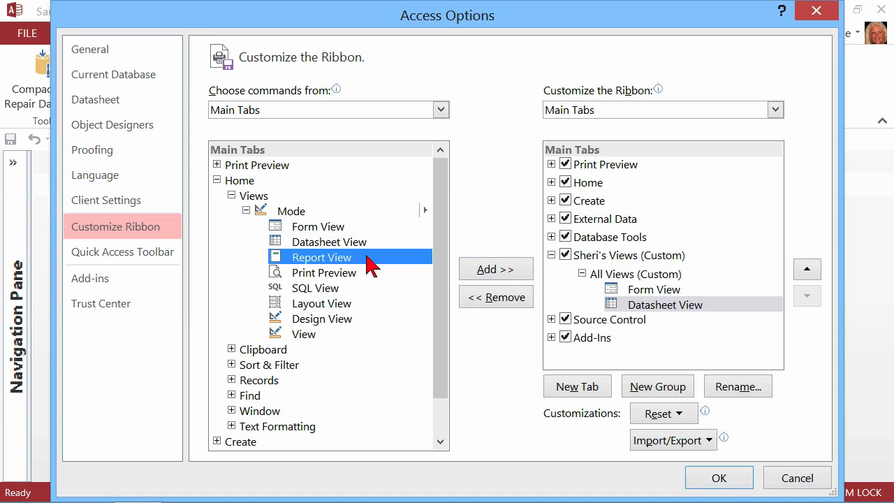
left_click(485, 274)
left_click(419, 273)
left_click(497, 279)
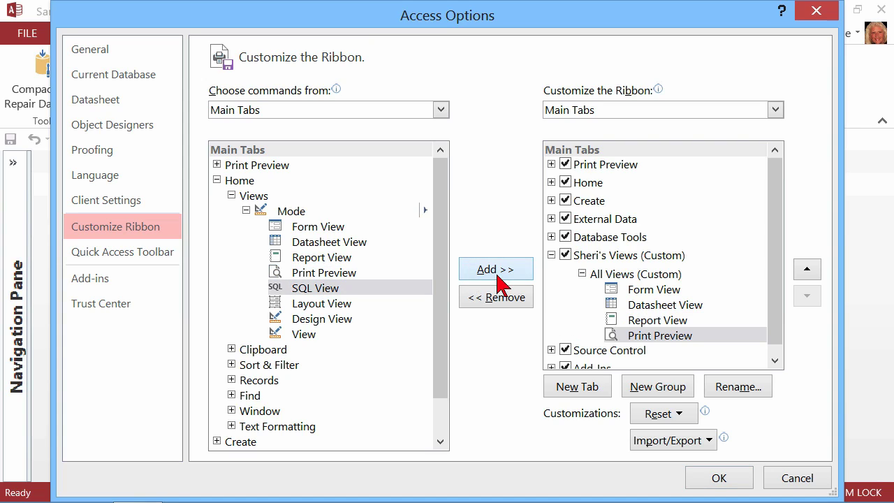
Add Layout View, Design View and View to All Views, then apply the ribbon changes
left_click(349, 303)
left_click(492, 274)
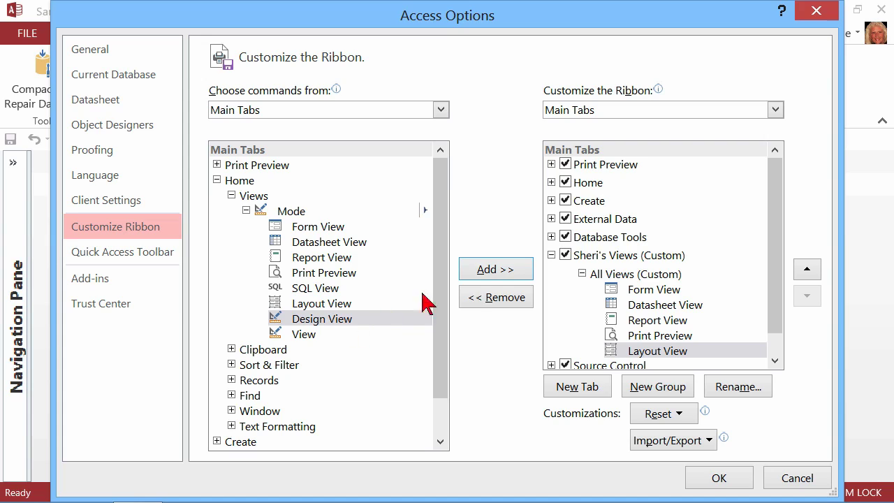
left_click(488, 274)
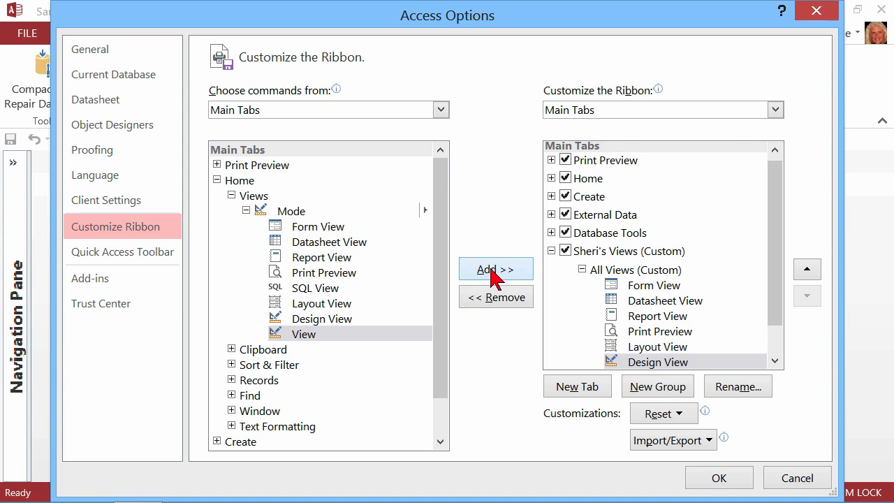
left_click(495, 270)
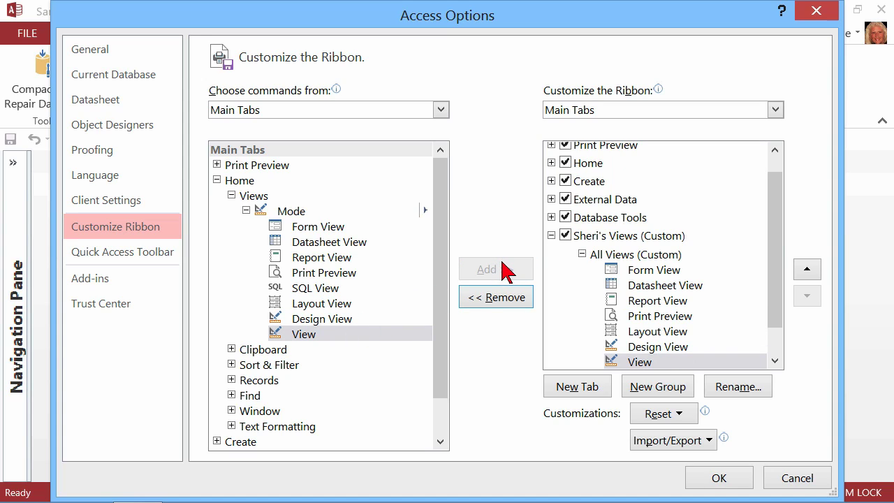
left_click(730, 479)
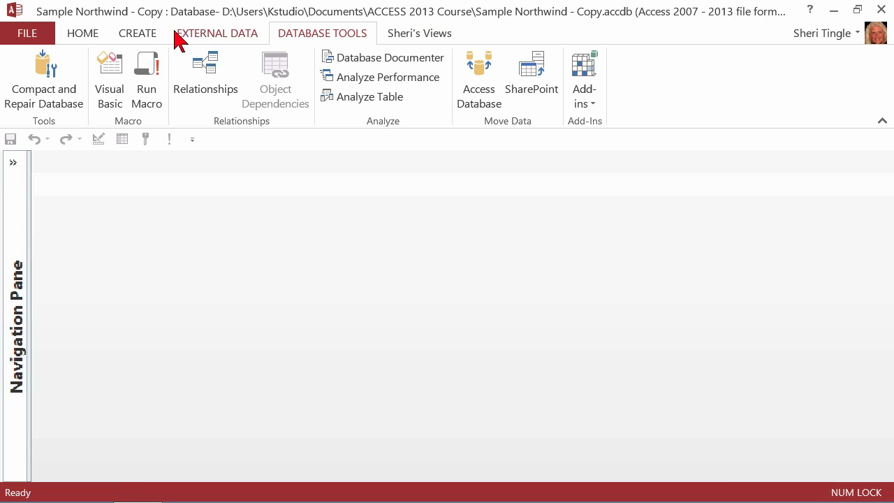
On the custom Views tab, open the Addresses table in Datasheet View, then right-click the ribbon
left_click(422, 37)
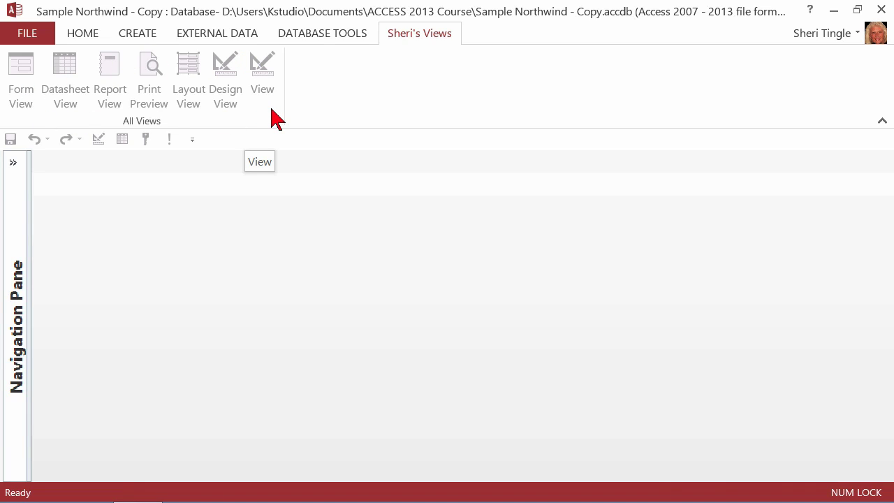
left_click(14, 163)
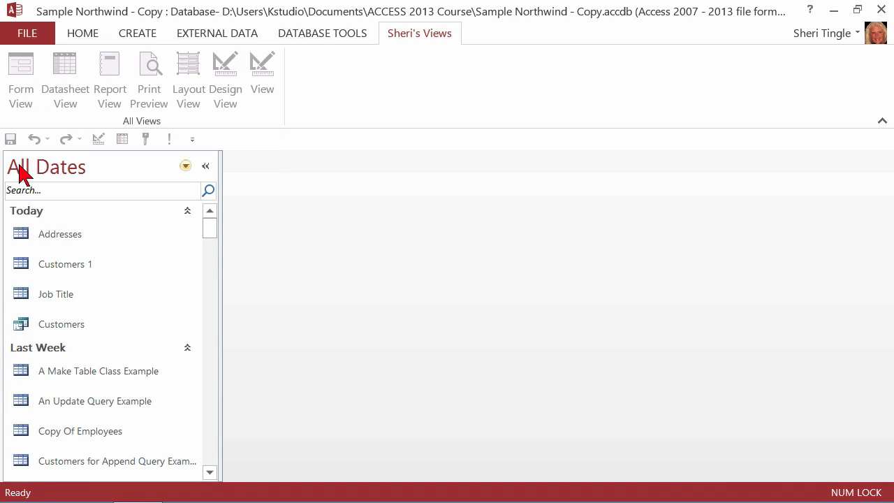
double_click(63, 236)
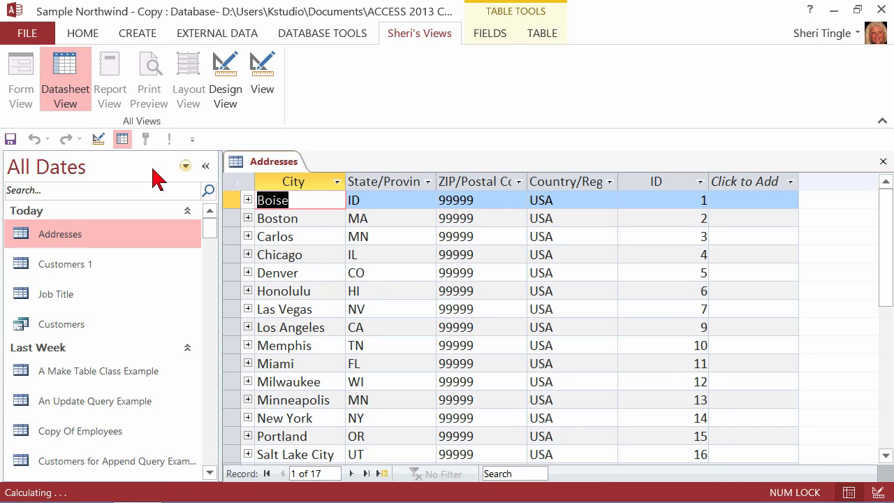
left_click(204, 167)
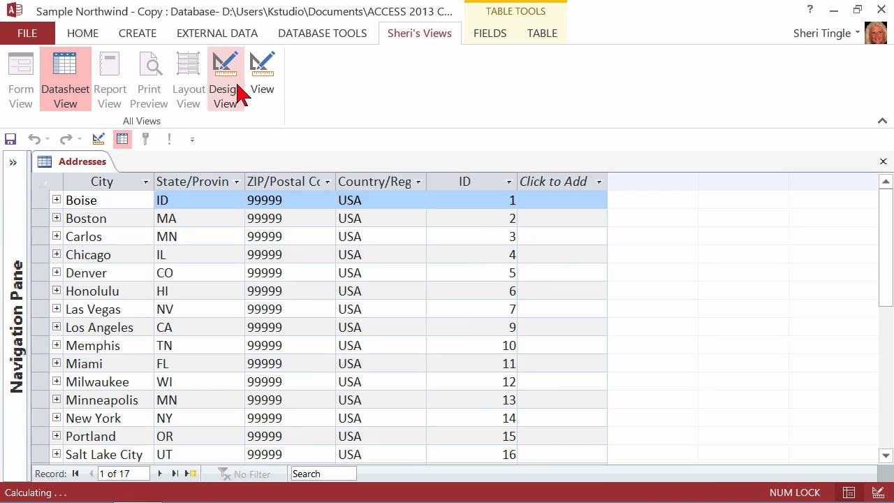
left_click(80, 168)
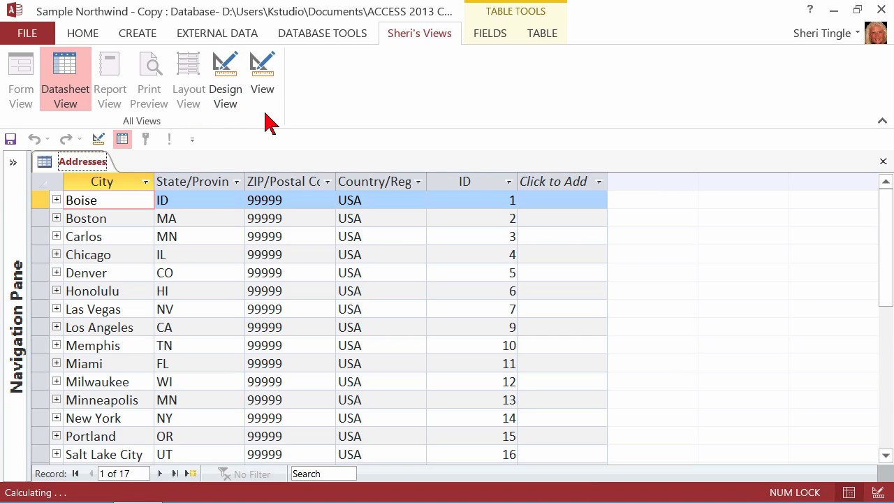
right_click(417, 35)
Reopen Customize the Ribbon and remove the View command from the All Views group
left_click(478, 94)
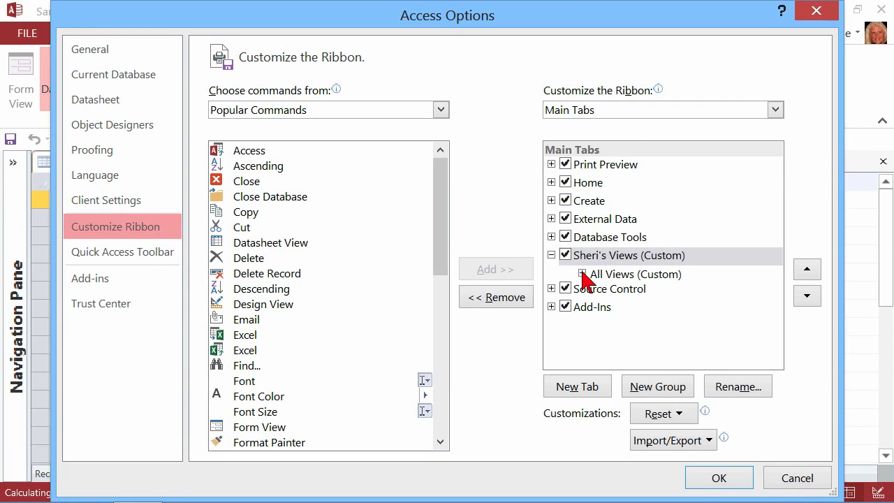
left_click(583, 274)
left_click(653, 362)
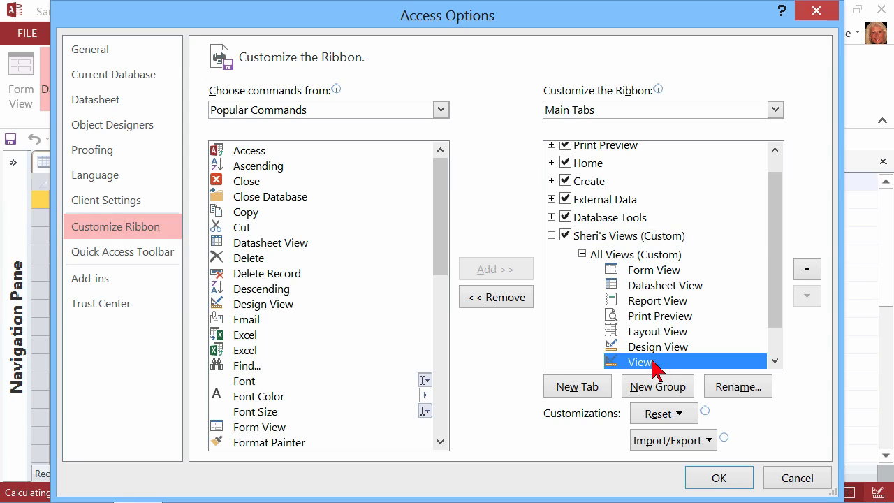
left_click(505, 302)
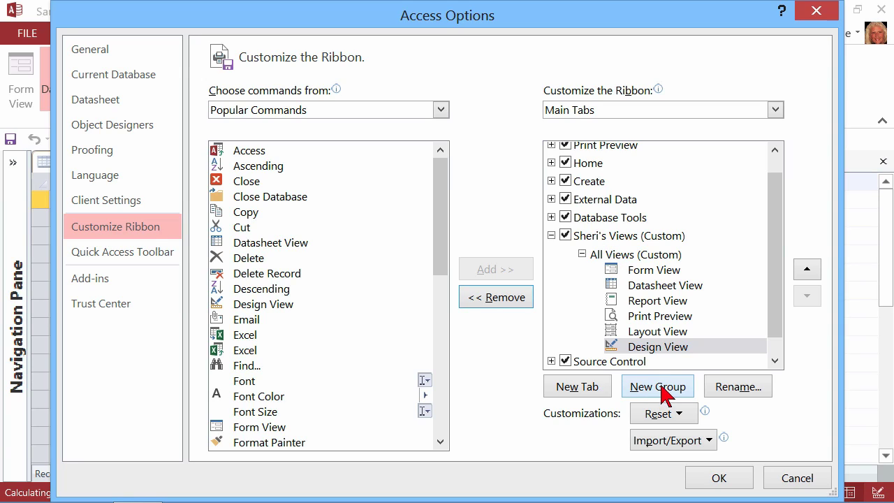
Add a second empty New Group (Custom) to the custom Views tab and select it
left_click(596, 236)
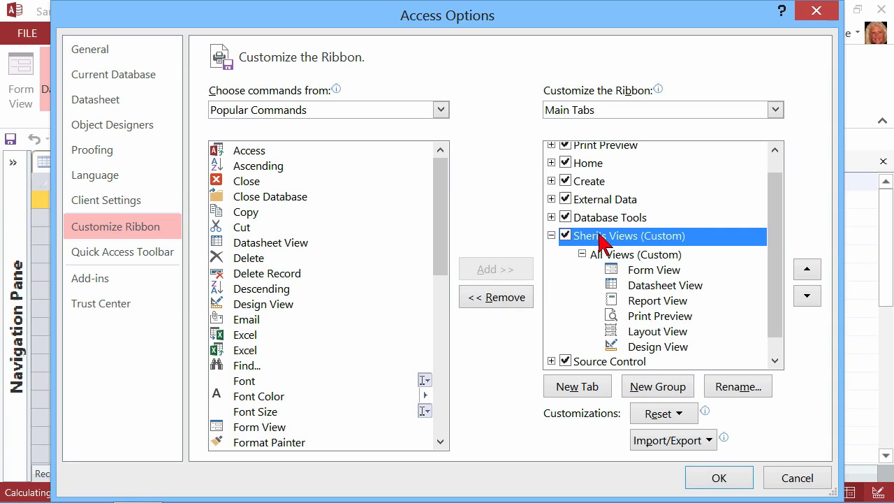
left_click(660, 386)
left_click(775, 361)
left_click(774, 360)
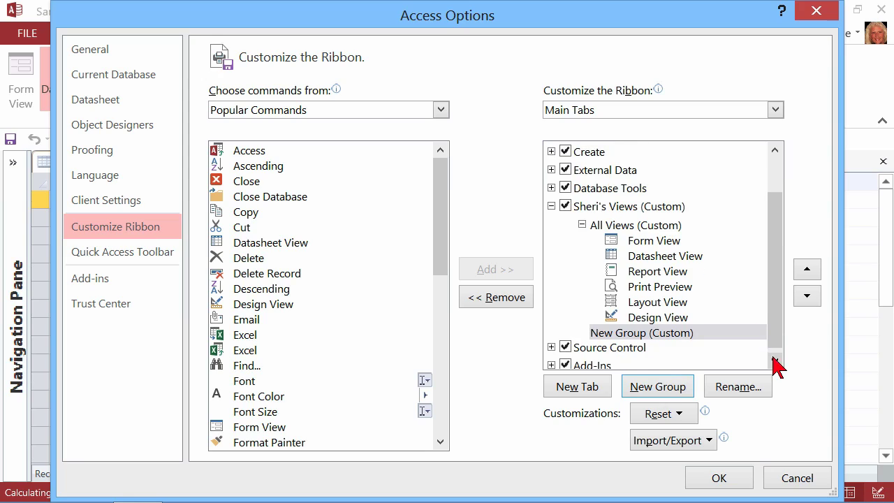
left_click(667, 329)
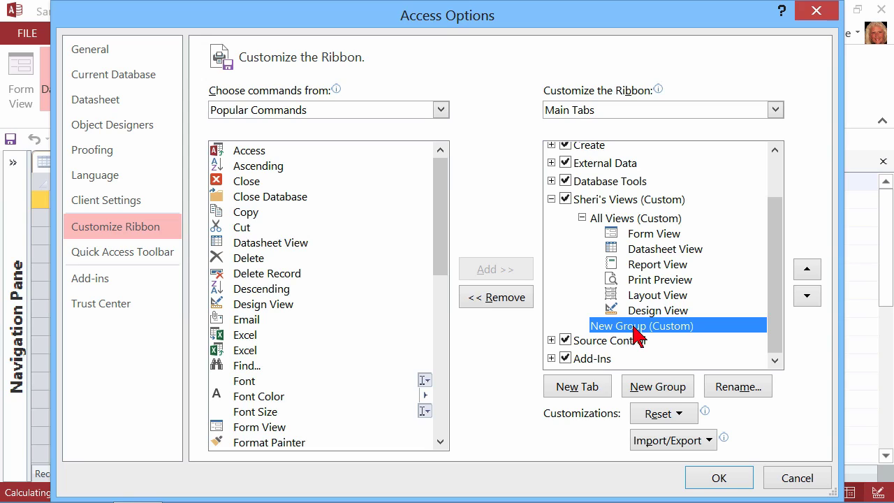
Add Ascending, Delete Record, Font Color and Font Size to the new group and apply
left_click(263, 168)
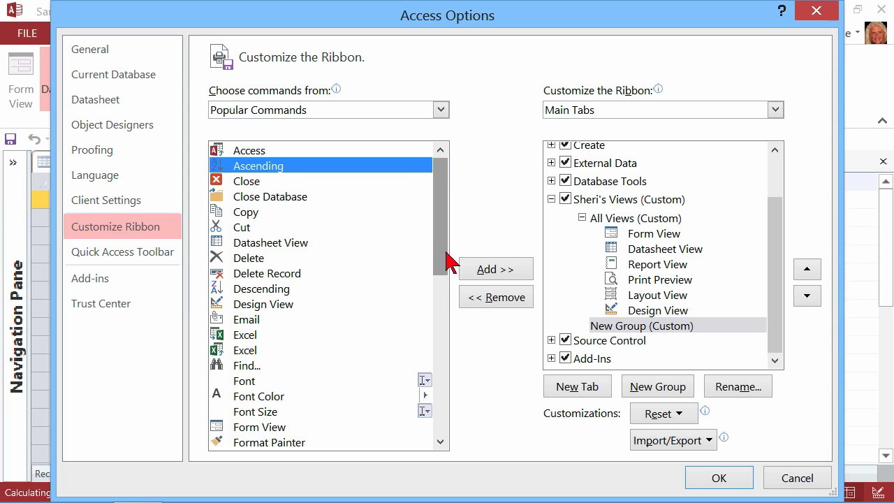
left_click(487, 269)
left_click(314, 274)
left_click(497, 272)
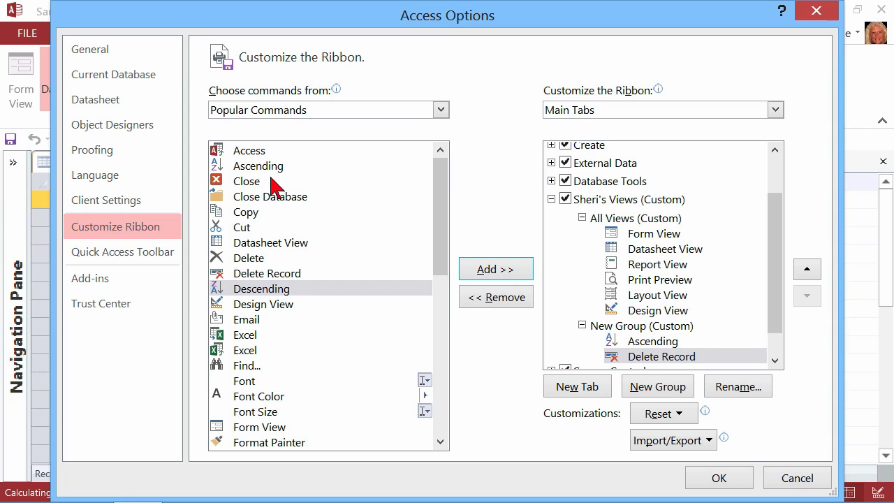
left_click(271, 401)
left_click(497, 272)
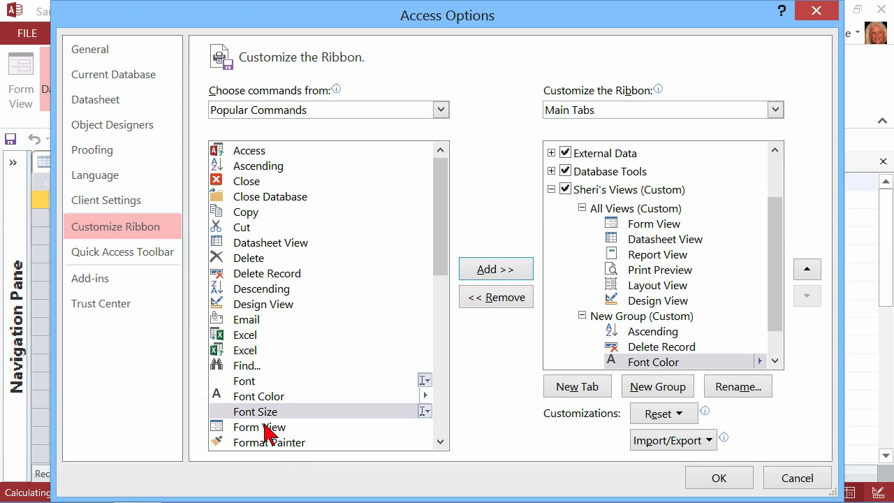
left_click(523, 271)
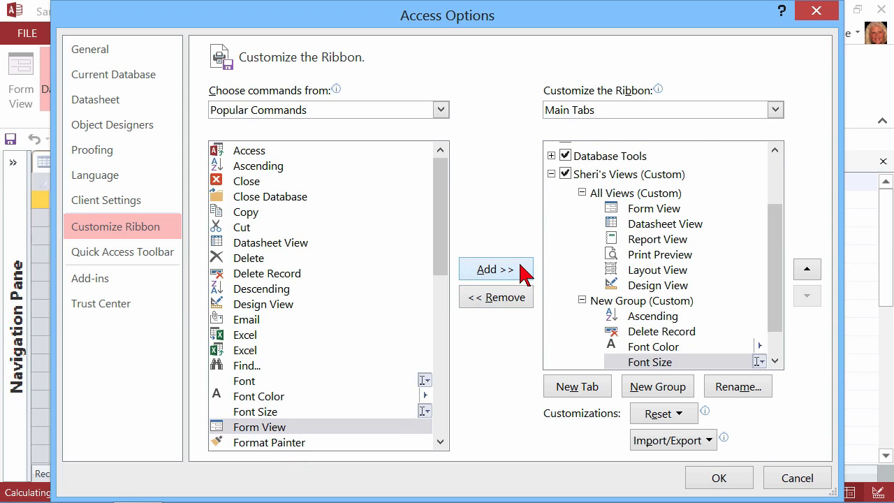
left_click(729, 481)
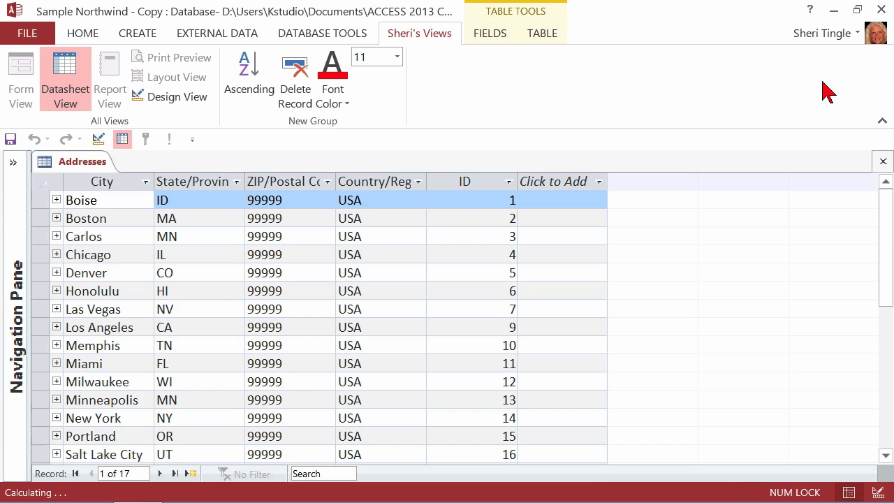
right_click(406, 37)
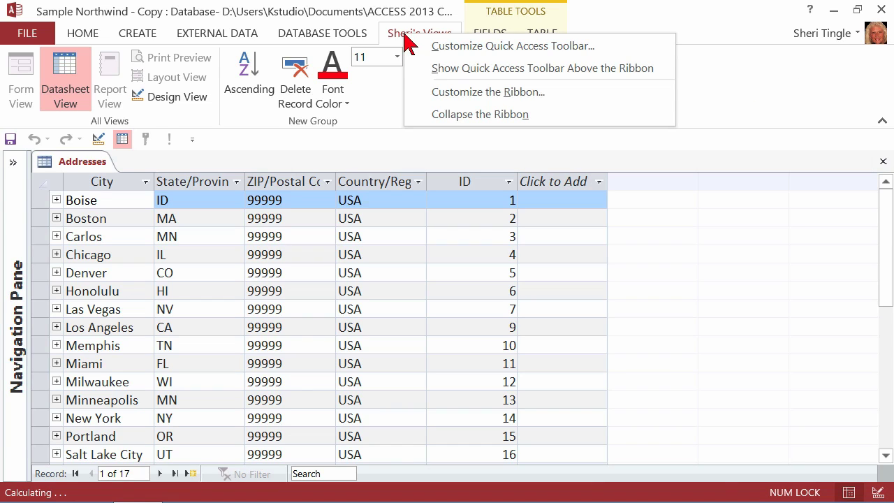
left_click(469, 95)
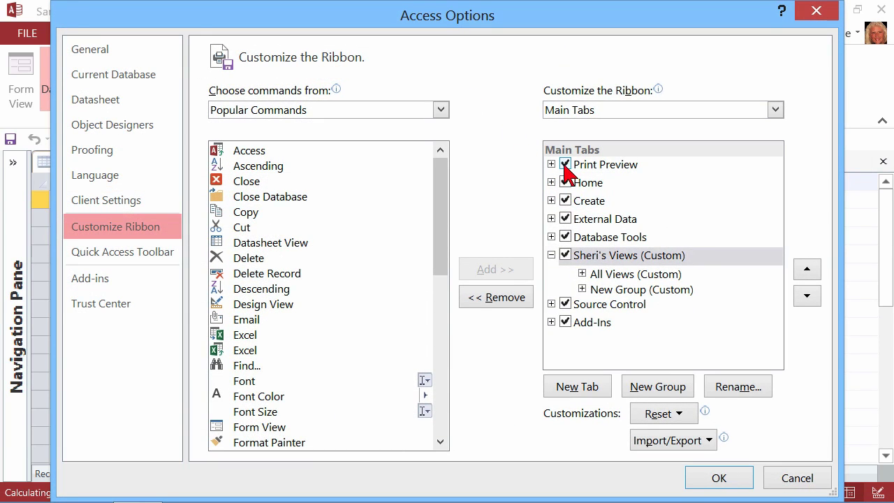
left_click(565, 165)
left_click(566, 182)
left_click(565, 201)
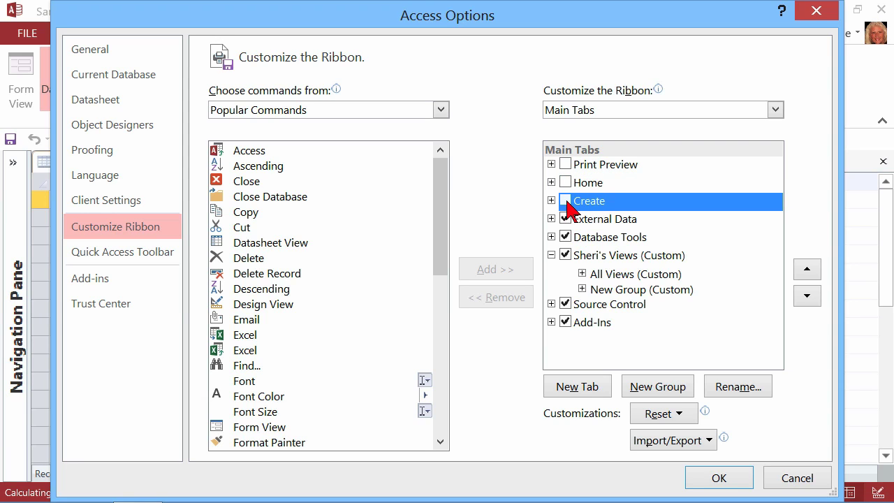
left_click(739, 479)
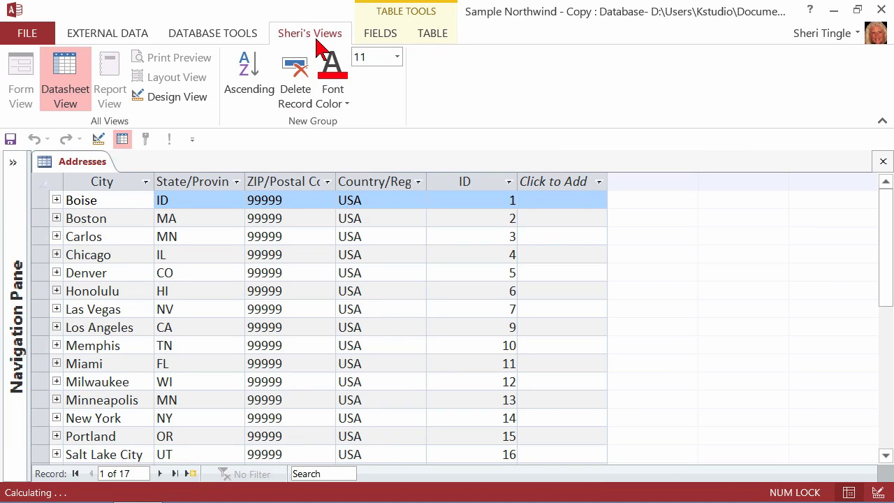
right_click(320, 43)
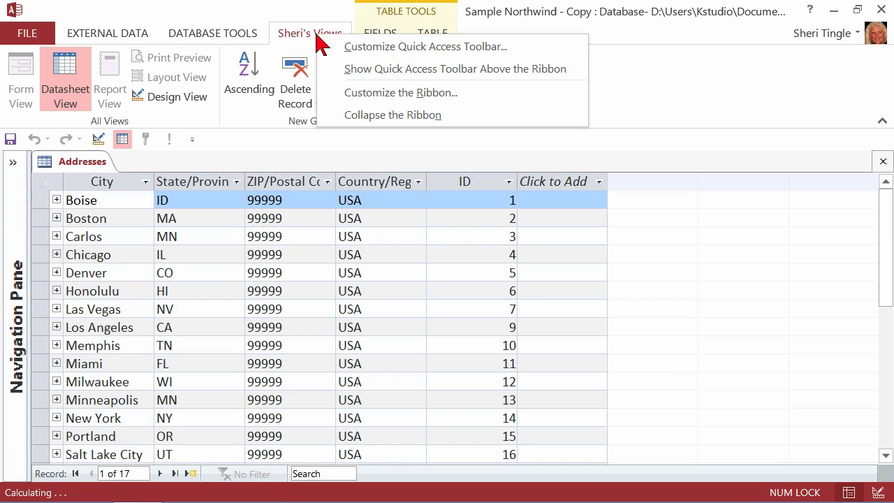
left_click(385, 93)
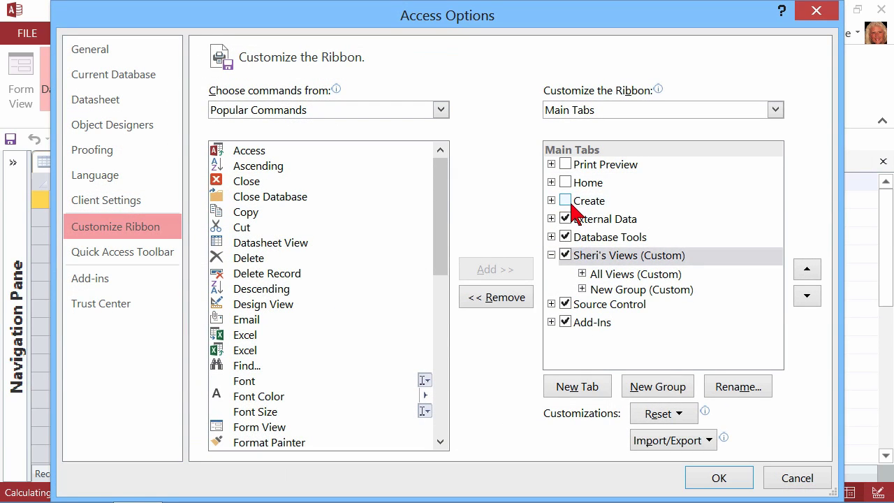
left_click(566, 201)
left_click(566, 183)
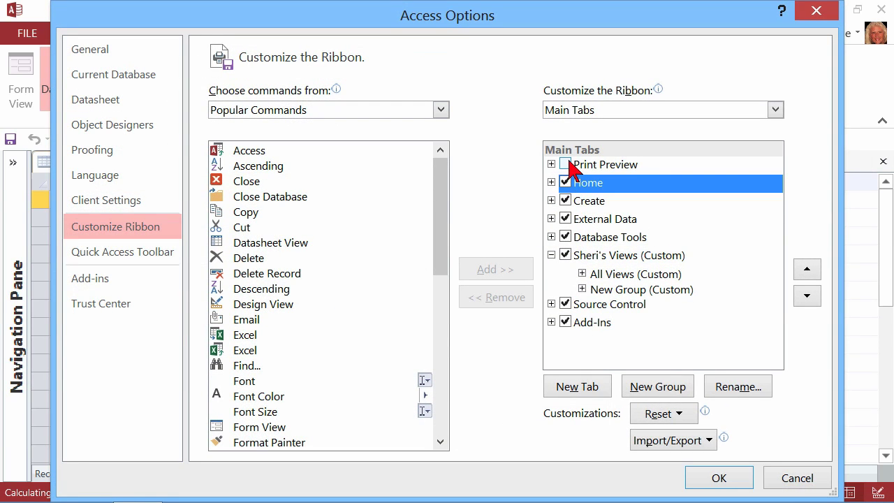
left_click(566, 165)
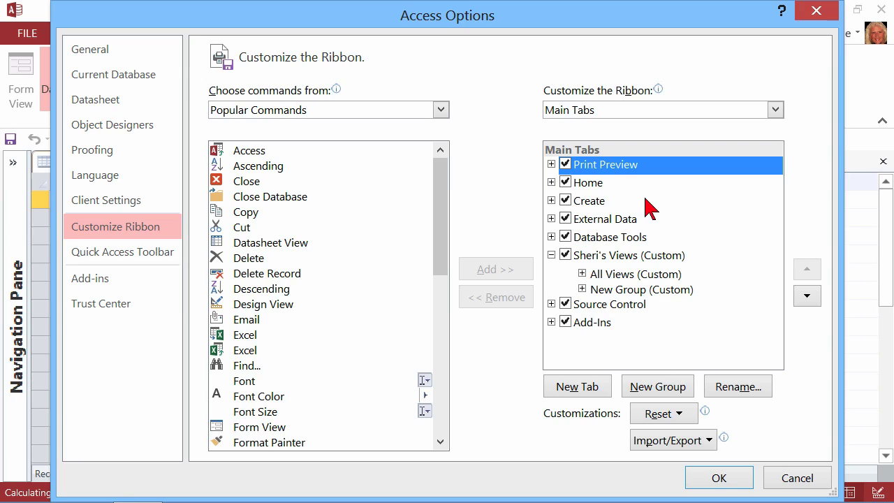
left_click(551, 200)
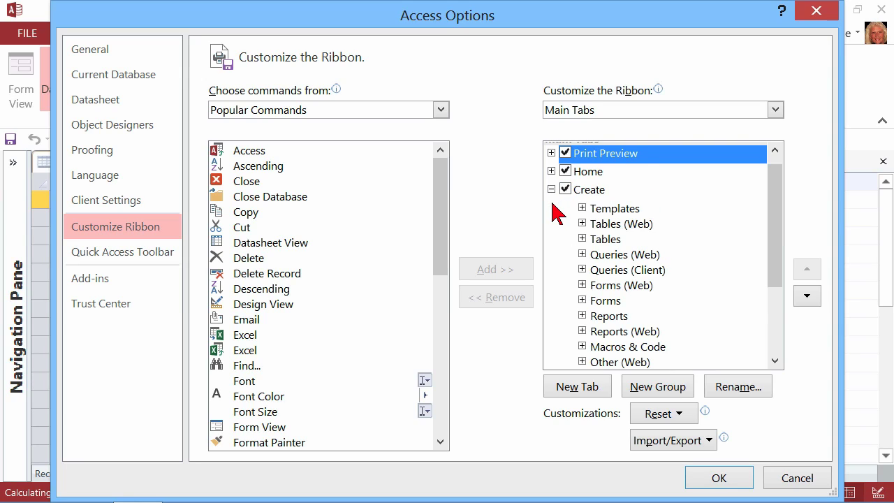
left_click(594, 196)
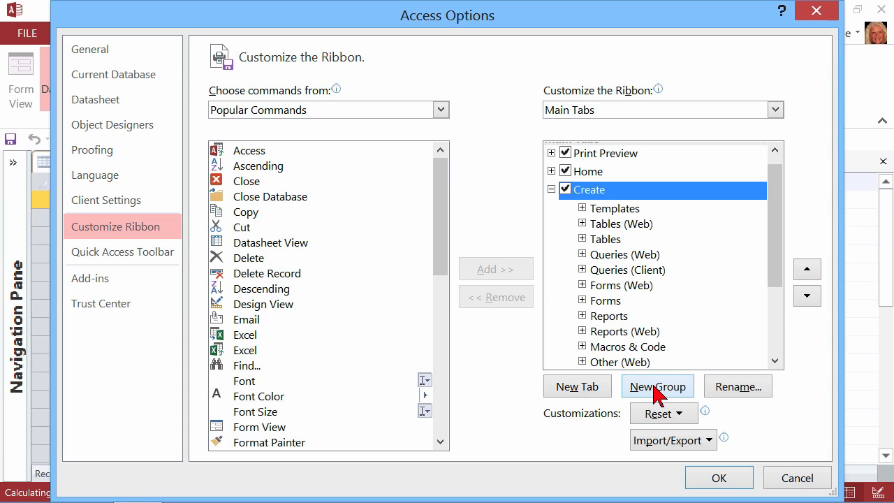
left_click(582, 239)
left_click(274, 244)
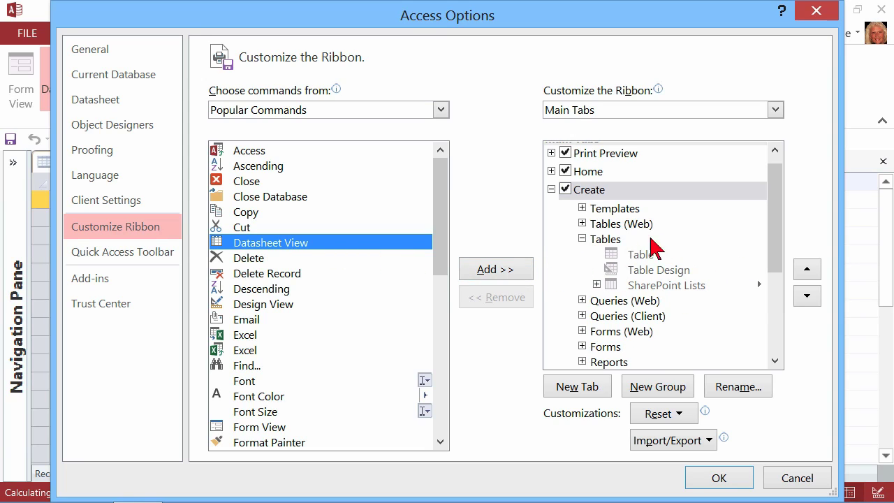
left_click(582, 240)
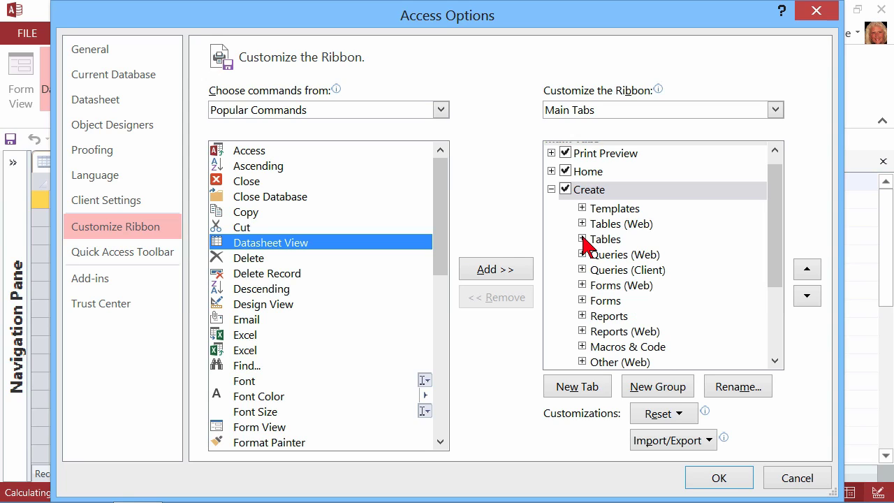
left_click_drag(778, 259, 783, 290)
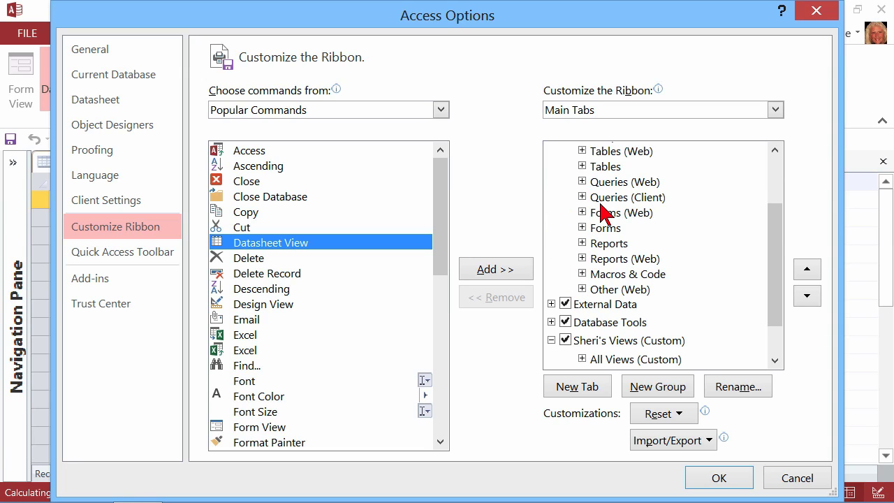
left_click_drag(778, 239, 777, 196)
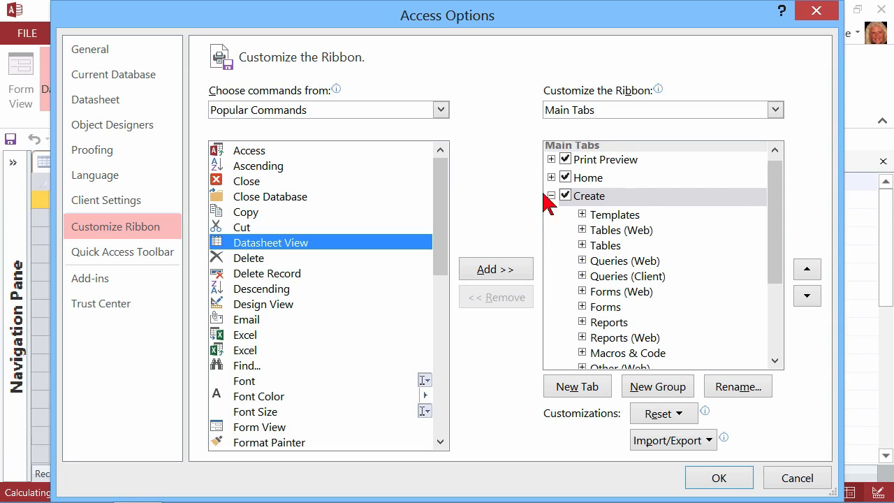
left_click(551, 196)
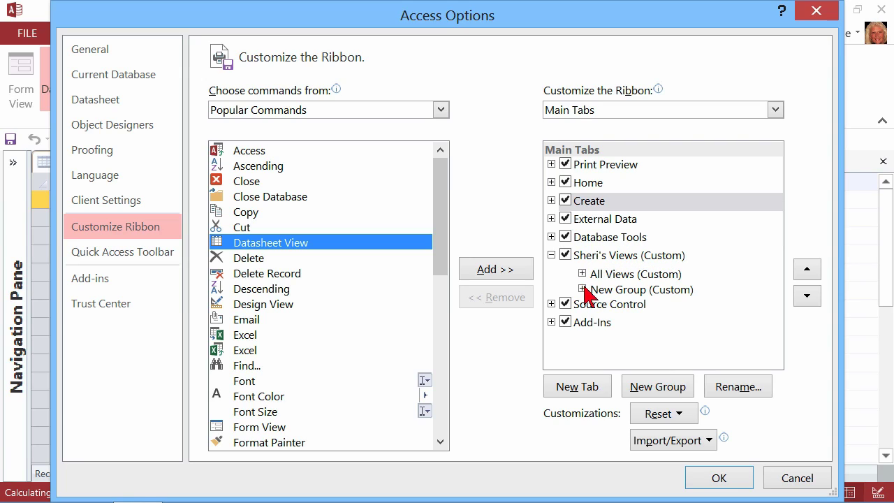
Remove New Group (Custom) from the custom Views tab, apply, then right-click the ribbon again
left_click(630, 293)
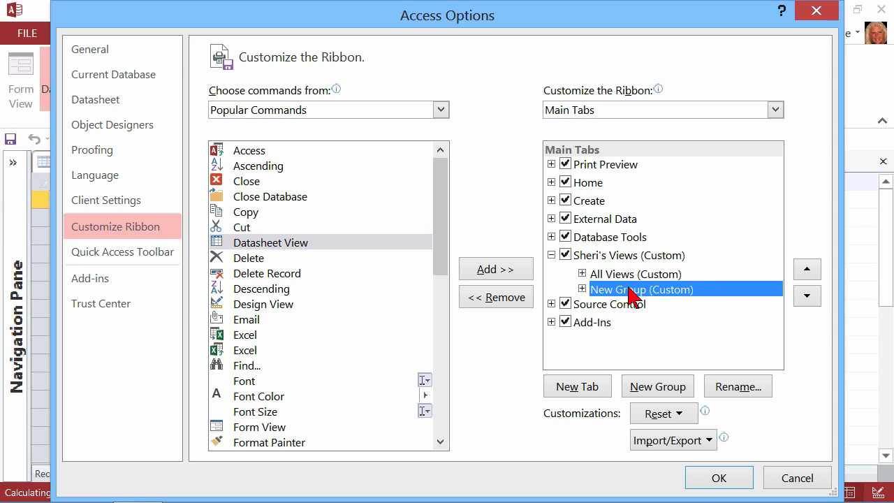
left_click(503, 300)
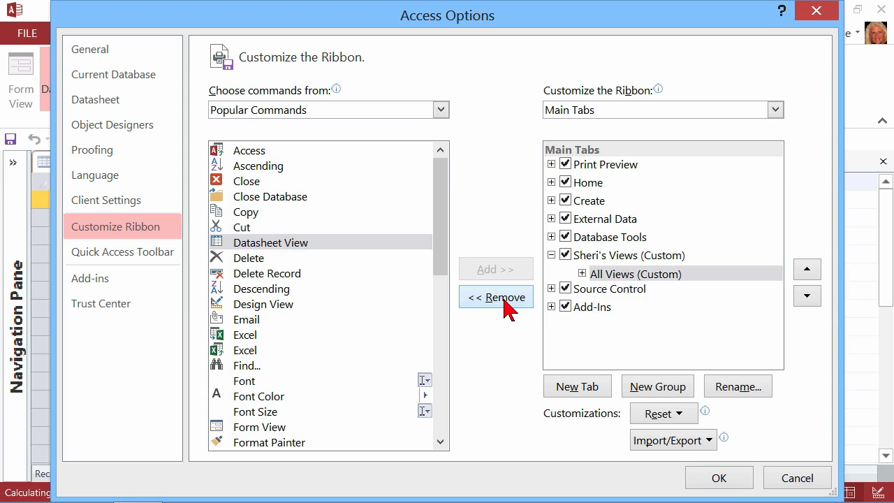
left_click(727, 480)
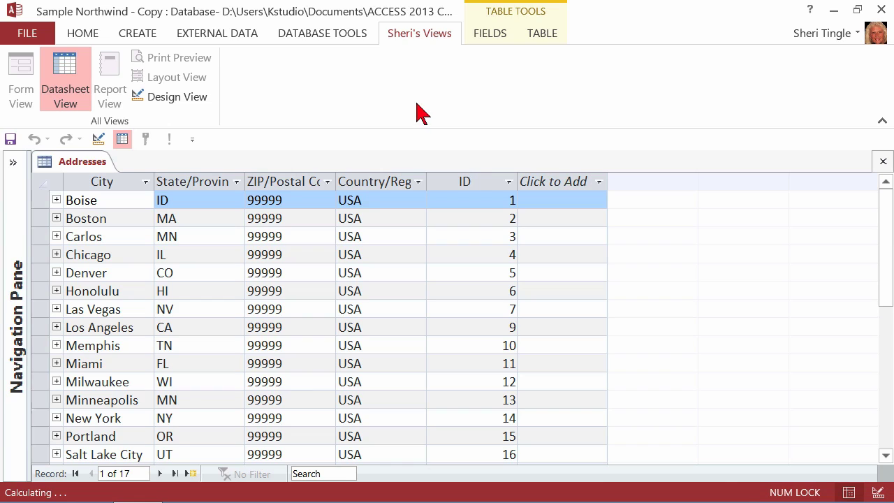
right_click(440, 36)
Remove Sheri's Views (Custom) via Customize the Ribbon, apply, then view the External Data tab
left_click(520, 91)
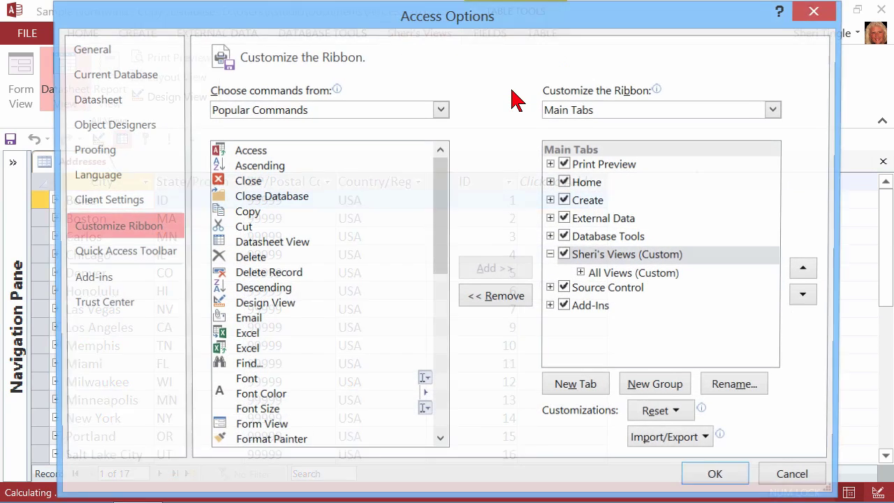
left_click(611, 257)
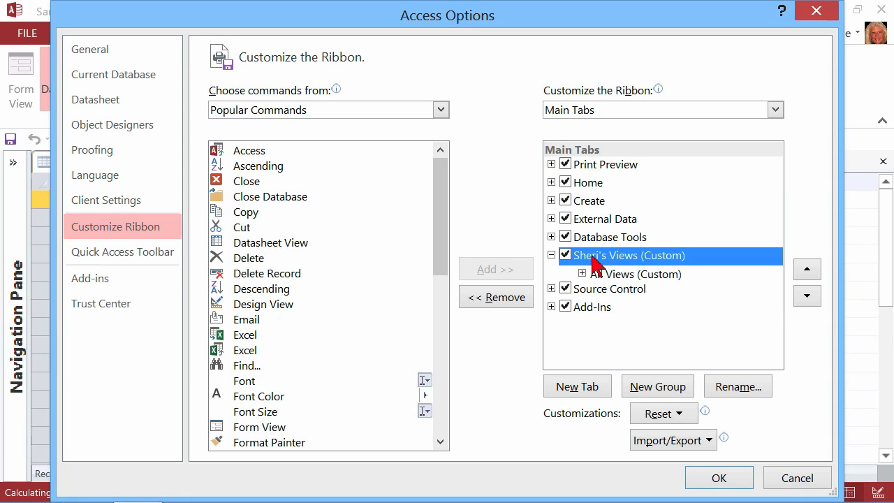
left_click(504, 300)
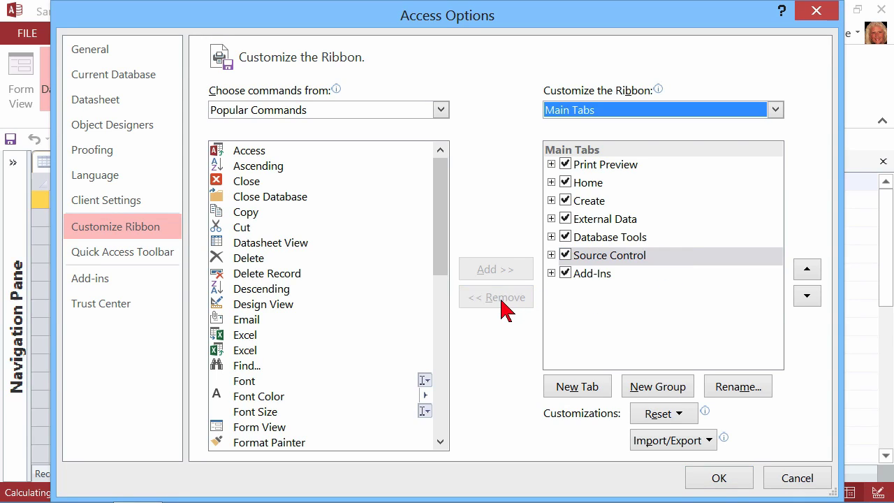
left_click(729, 479)
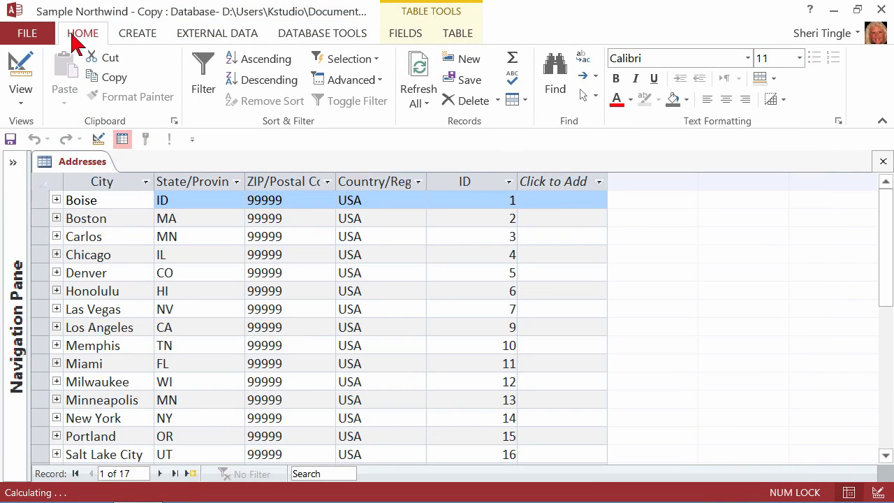
left_click(216, 36)
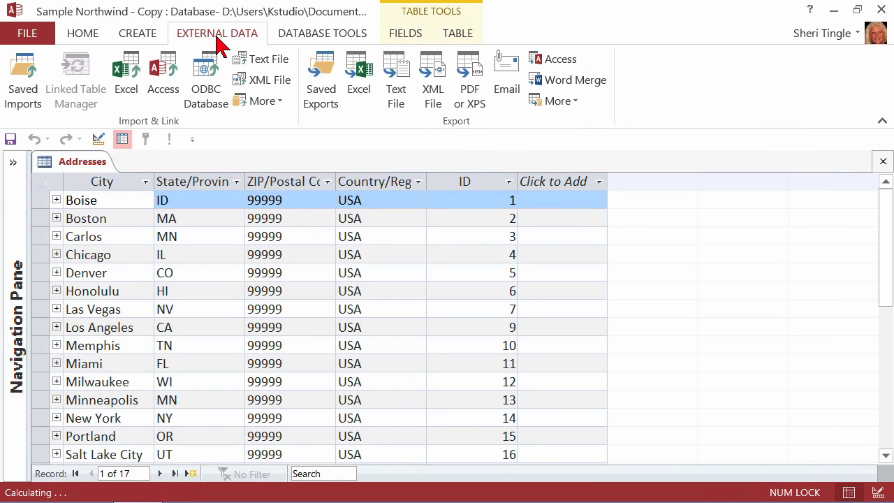